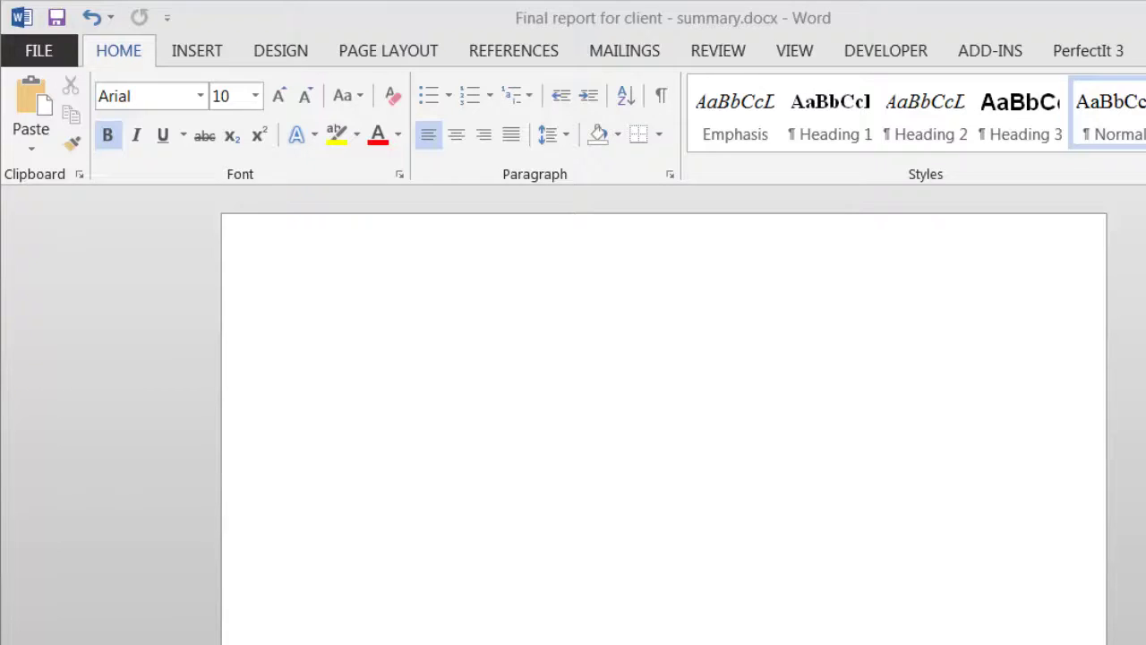
# Step: Launch PerfectIt, start checking the report, and keep 'cooperation' as preferred over 'co-operation'
pyautogui.click(1102, 49)
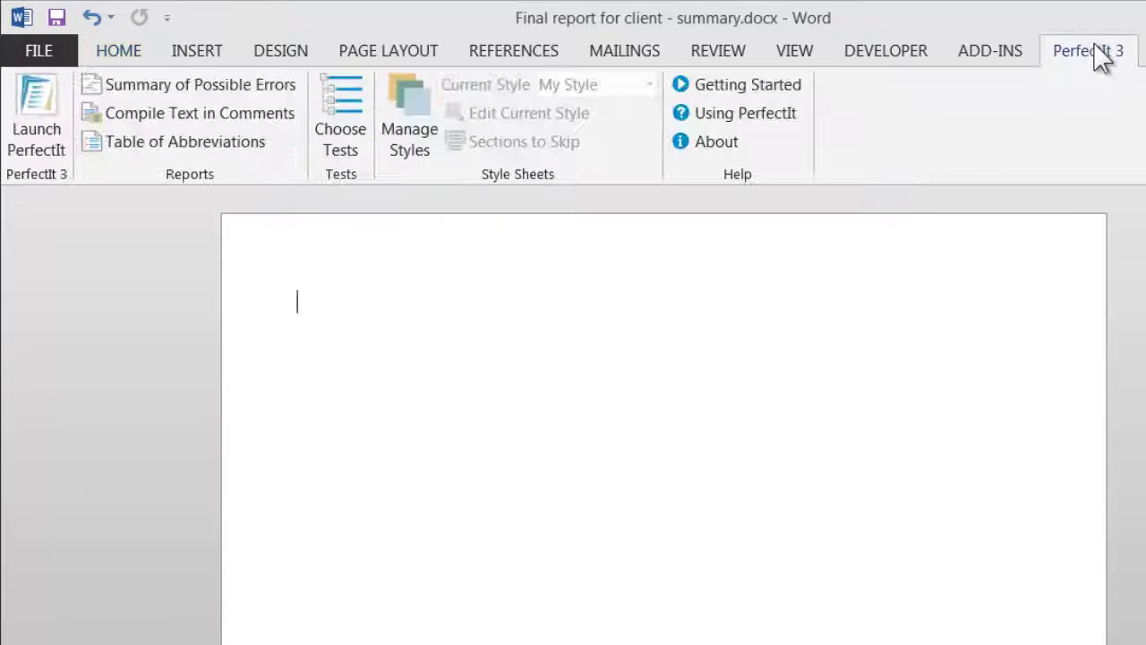
pyautogui.click(62, 154)
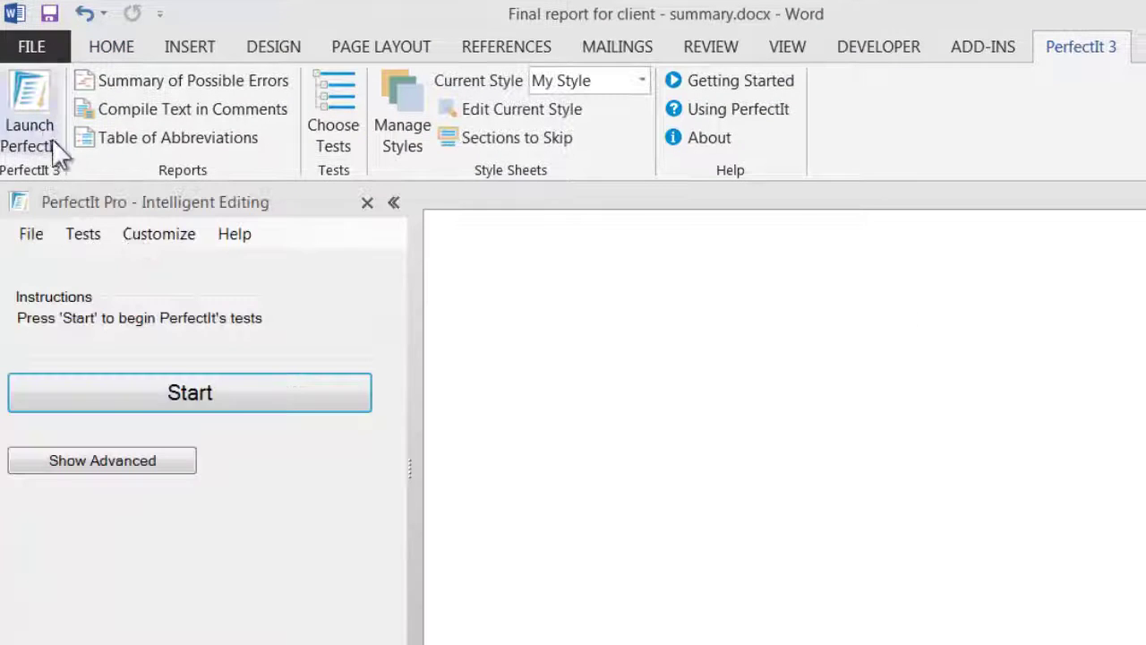
pyautogui.click(210, 394)
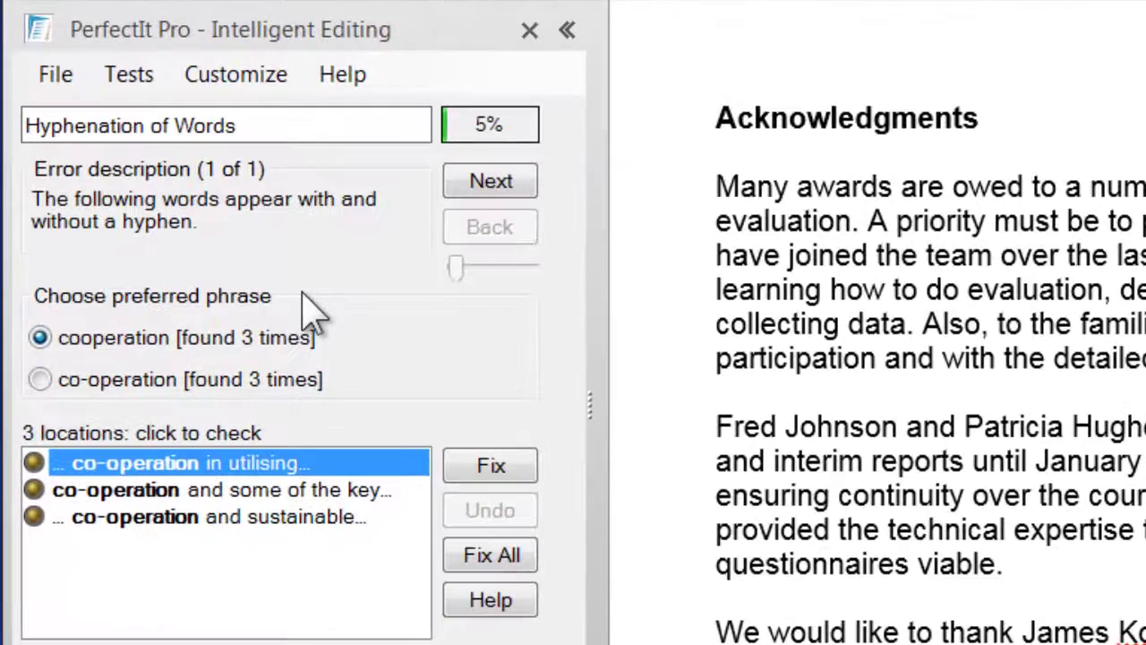
pyautogui.click(40, 380)
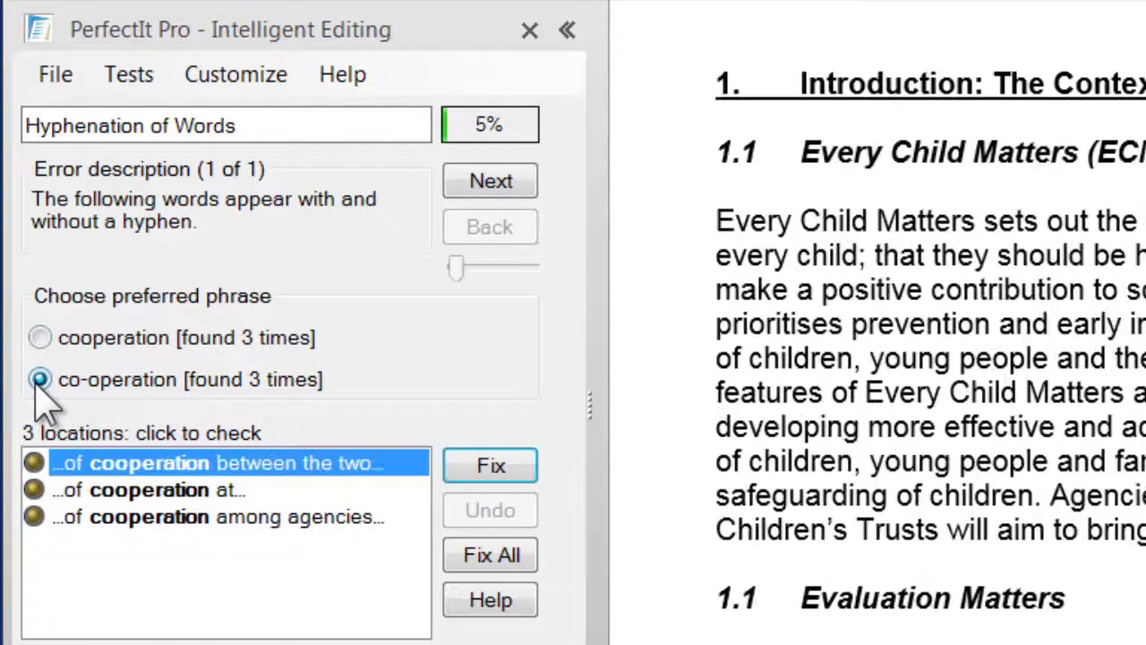
pyautogui.click(41, 338)
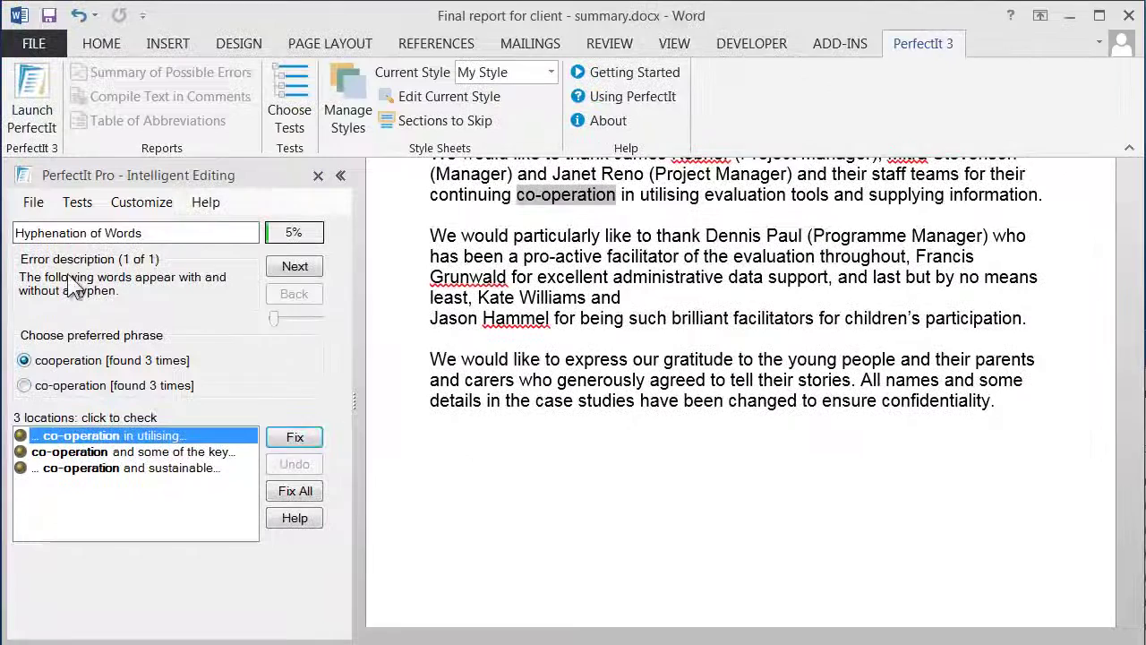
# Step: Restart the checks from the beginning and switch the style sheet from My Style to US Spelling 3.0
pyautogui.click(77, 203)
pyautogui.click(100, 223)
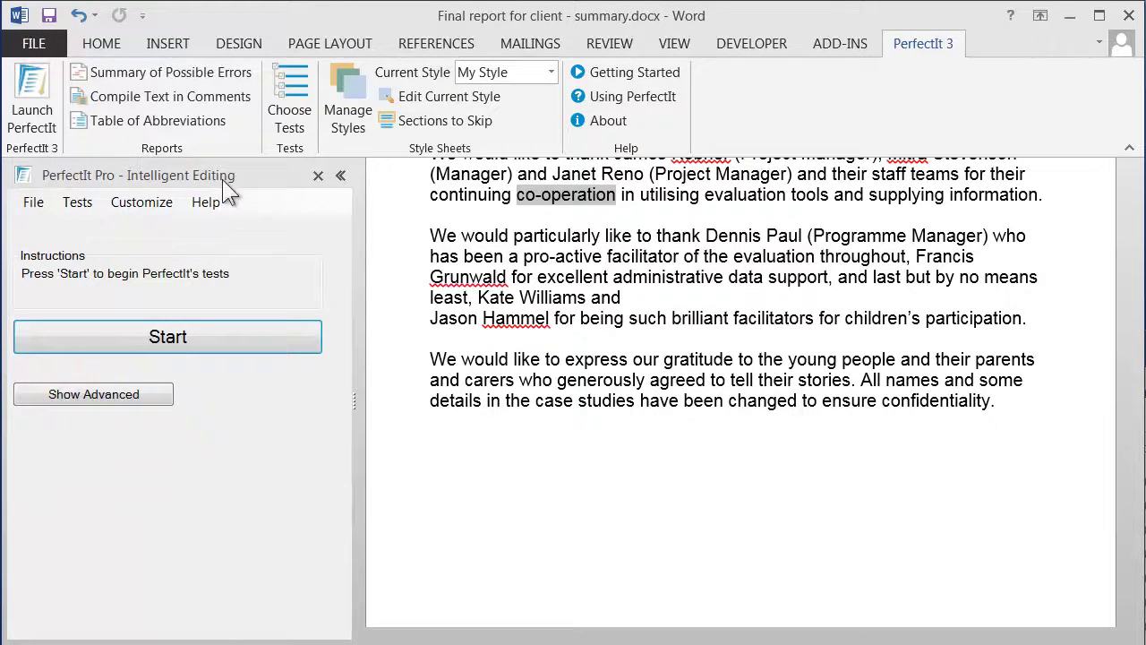
pyautogui.click(550, 72)
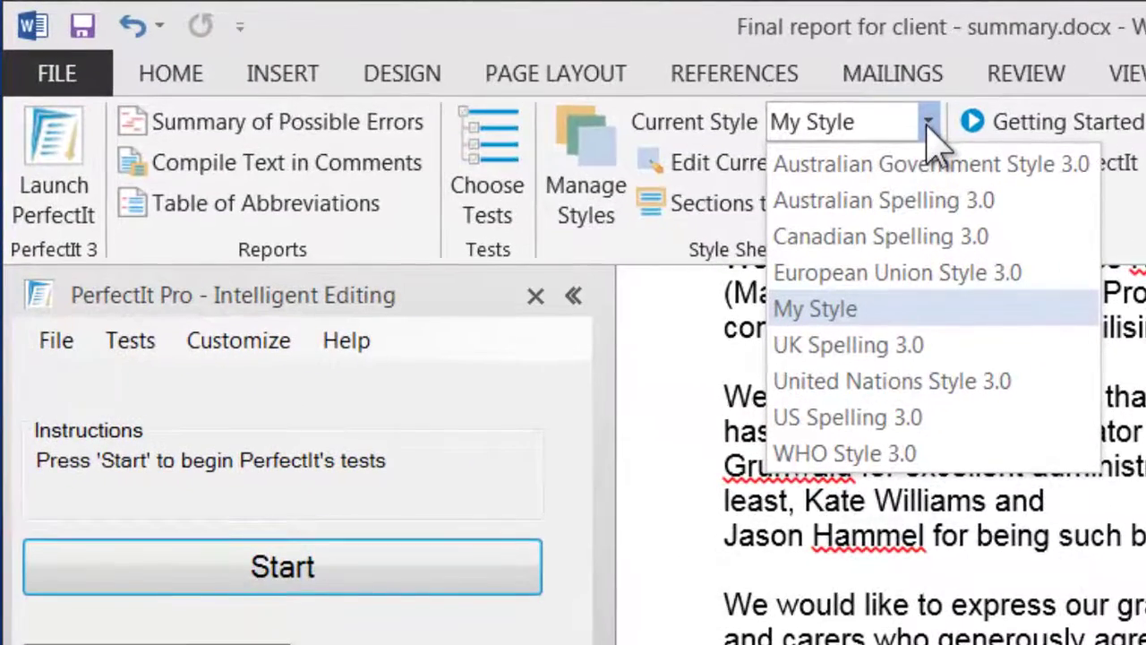
pyautogui.click(898, 419)
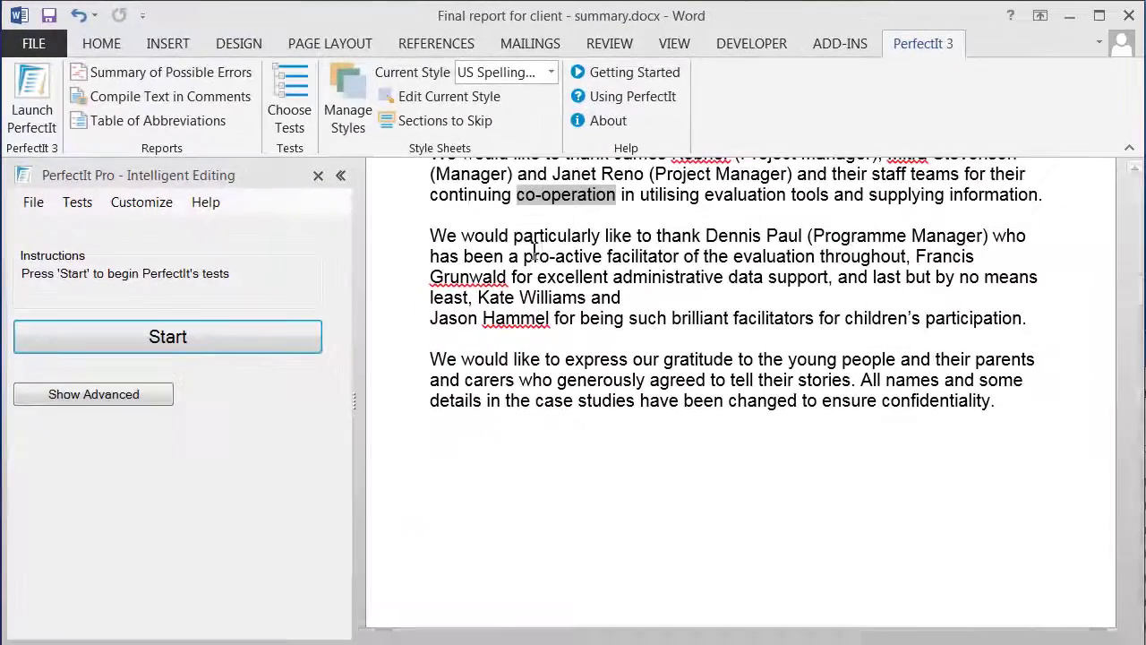
pyautogui.click(429, 97)
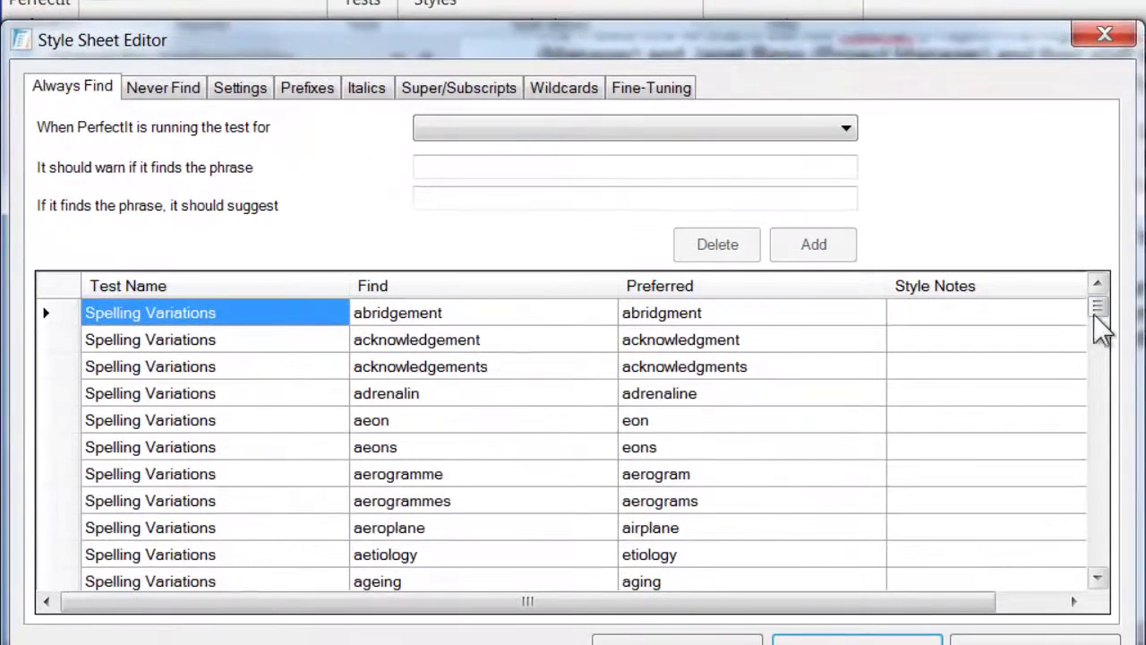
pyautogui.moveTo(964, 348); pyautogui.dragTo(968, 368)
pyautogui.moveTo(1095, 315); pyautogui.dragTo(1096, 329)
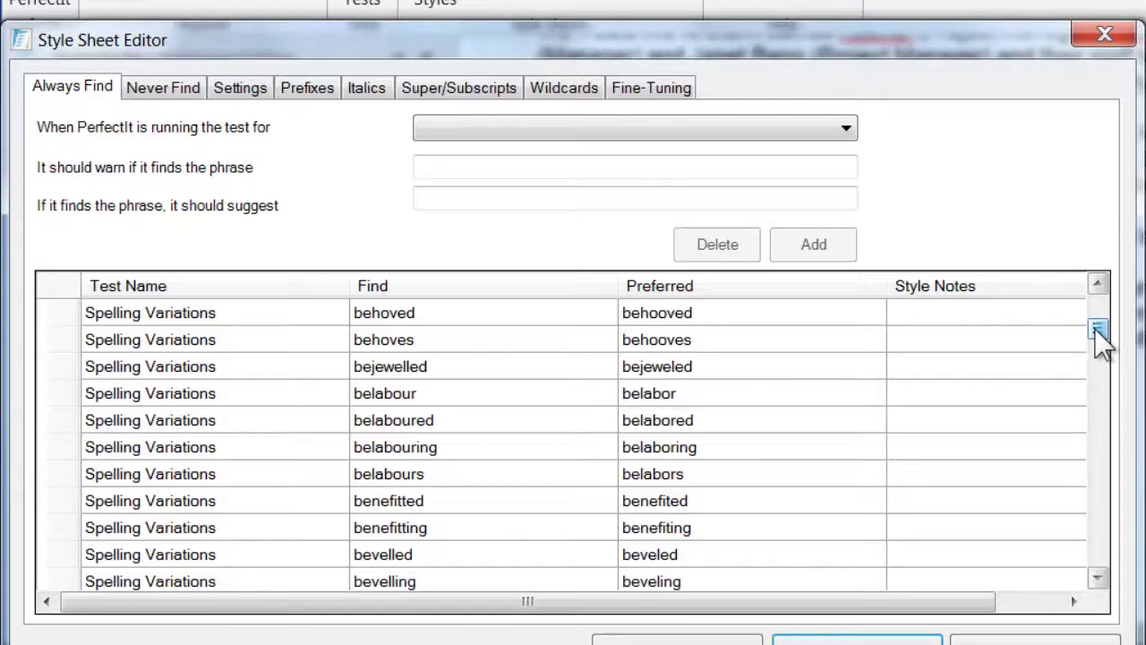
pyautogui.moveTo(1099, 340); pyautogui.dragTo(1099, 349)
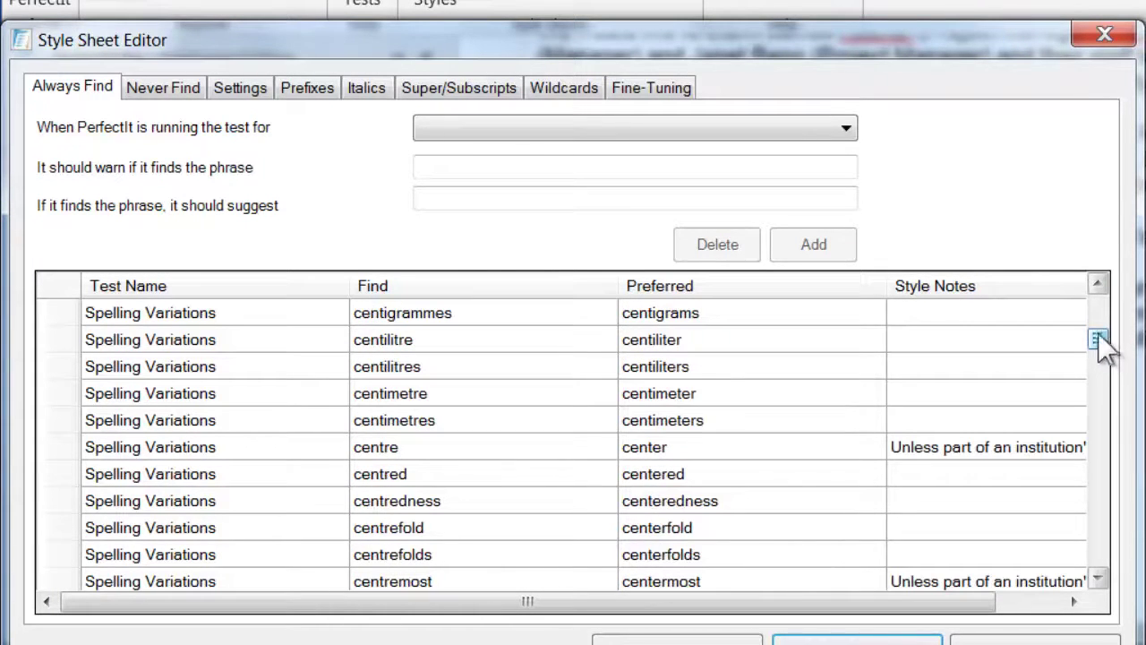
pyautogui.click(1104, 36)
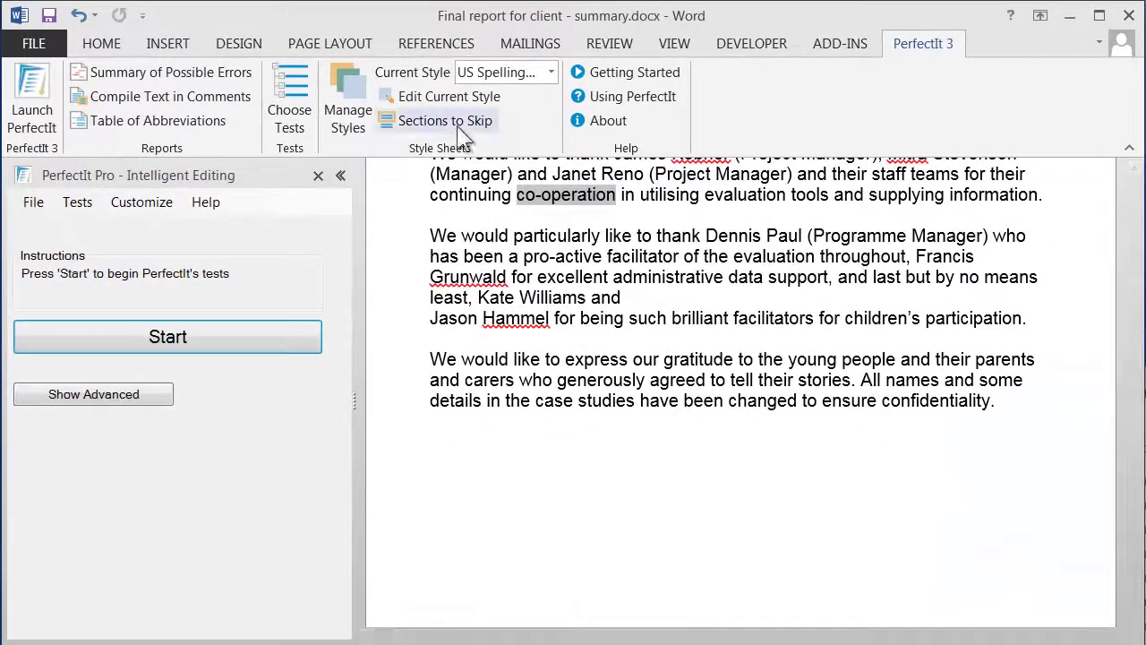
# Step: Create a new style sheet named 'New House Style' and open its empty rules in the editor
pyautogui.click(356, 106)
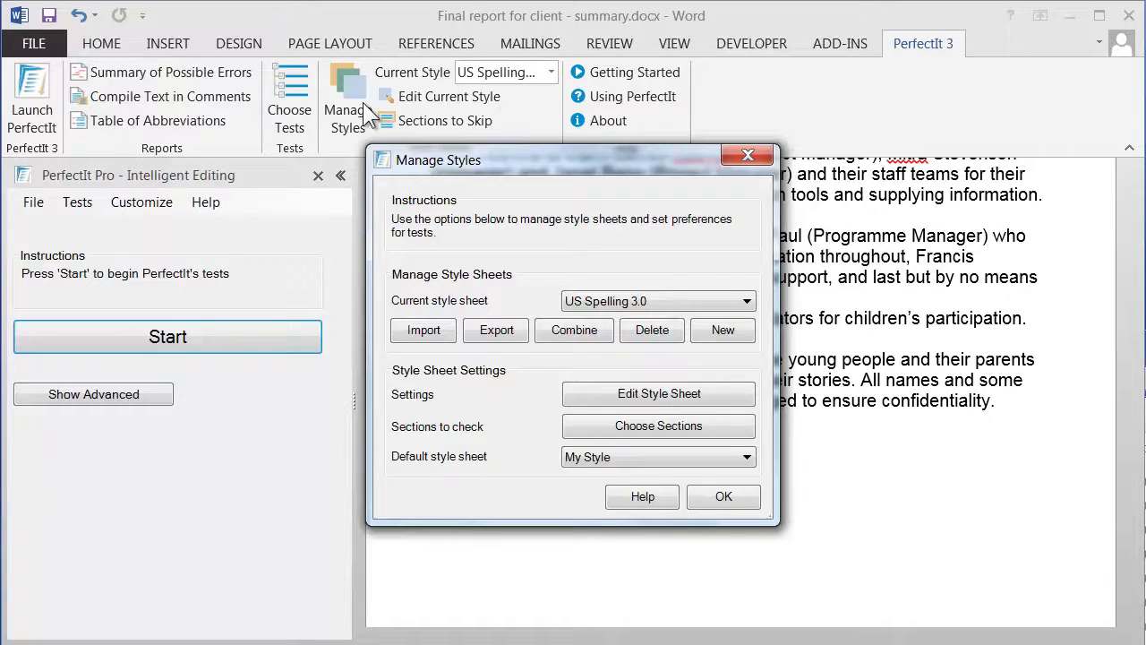
pyautogui.click(717, 329)
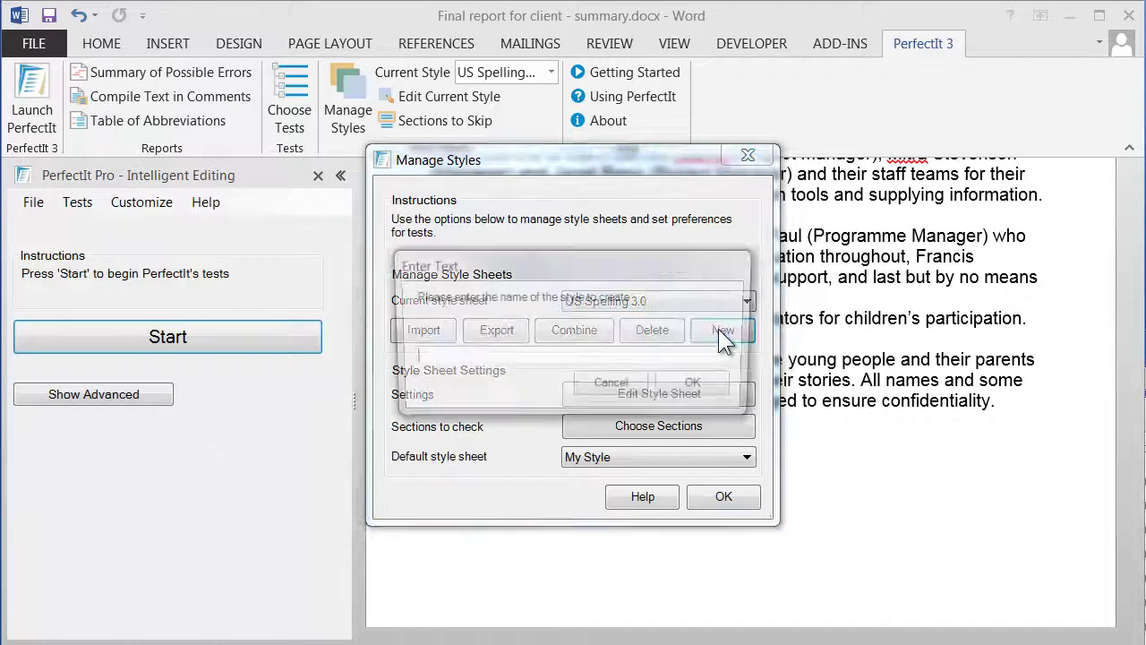
pyautogui.write('N')
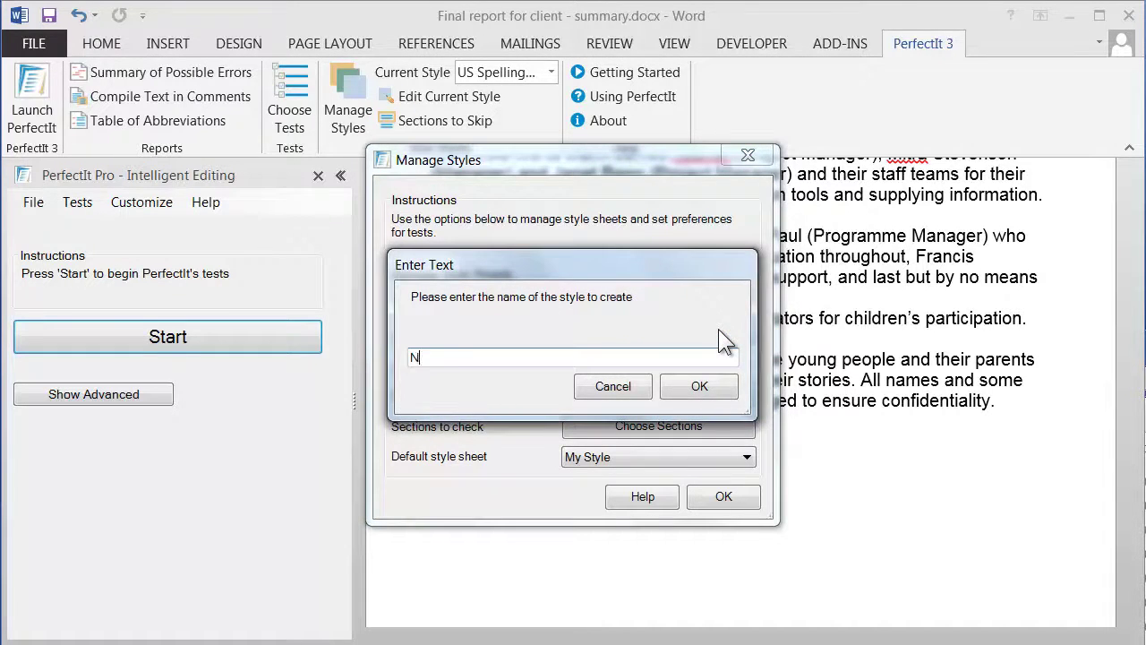
pyautogui.write('ew House Style')
pyautogui.click(706, 390)
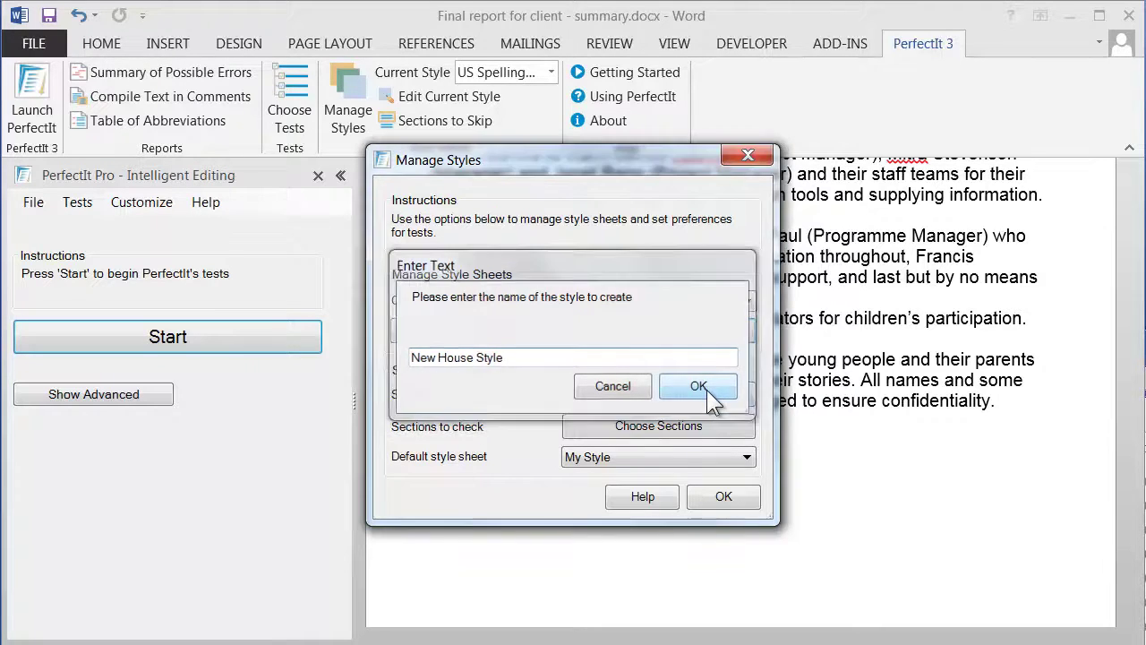
pyautogui.click(707, 394)
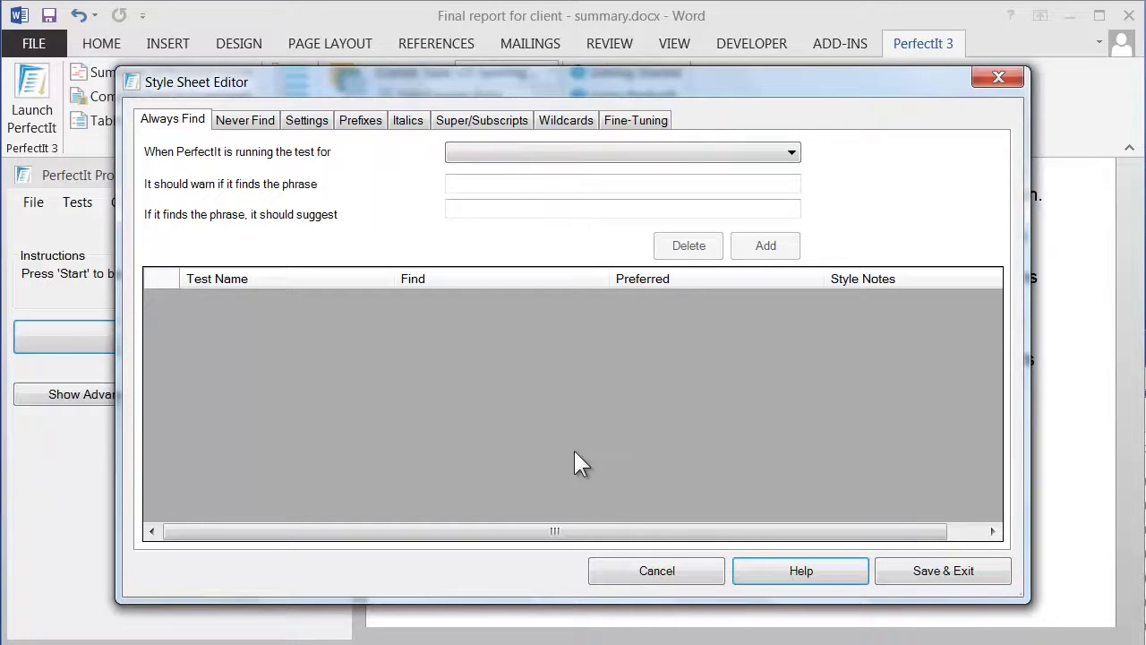
# Step: Close the editor without changes and make US Spelling 3.0 the current style sheet
pyautogui.click(631, 572)
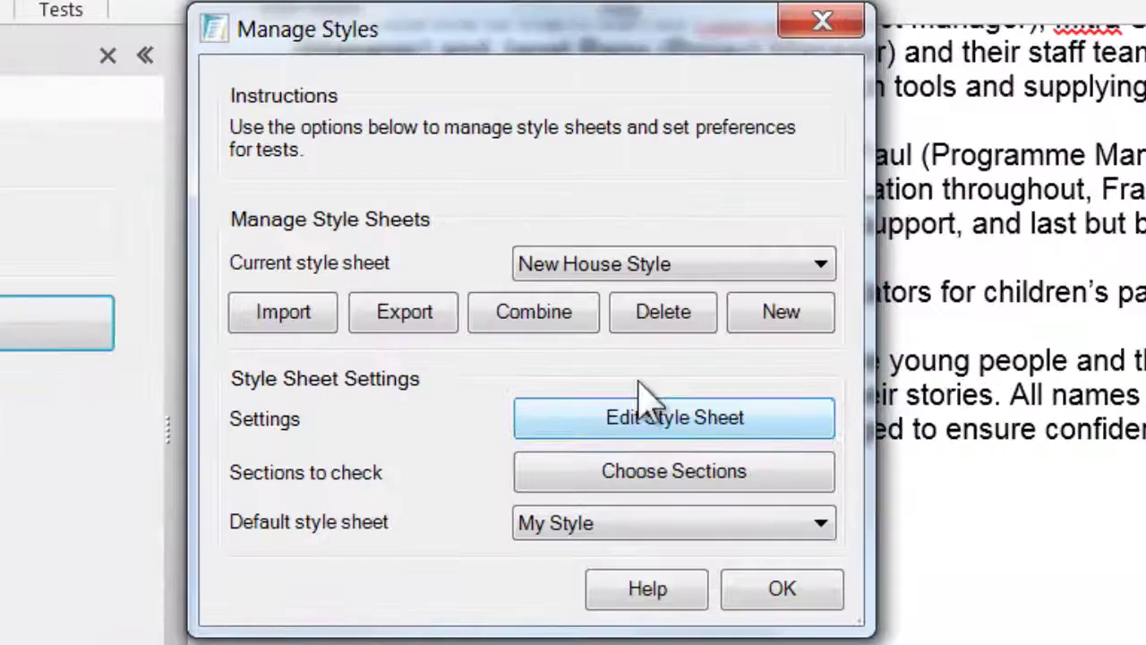
pyautogui.click(673, 269)
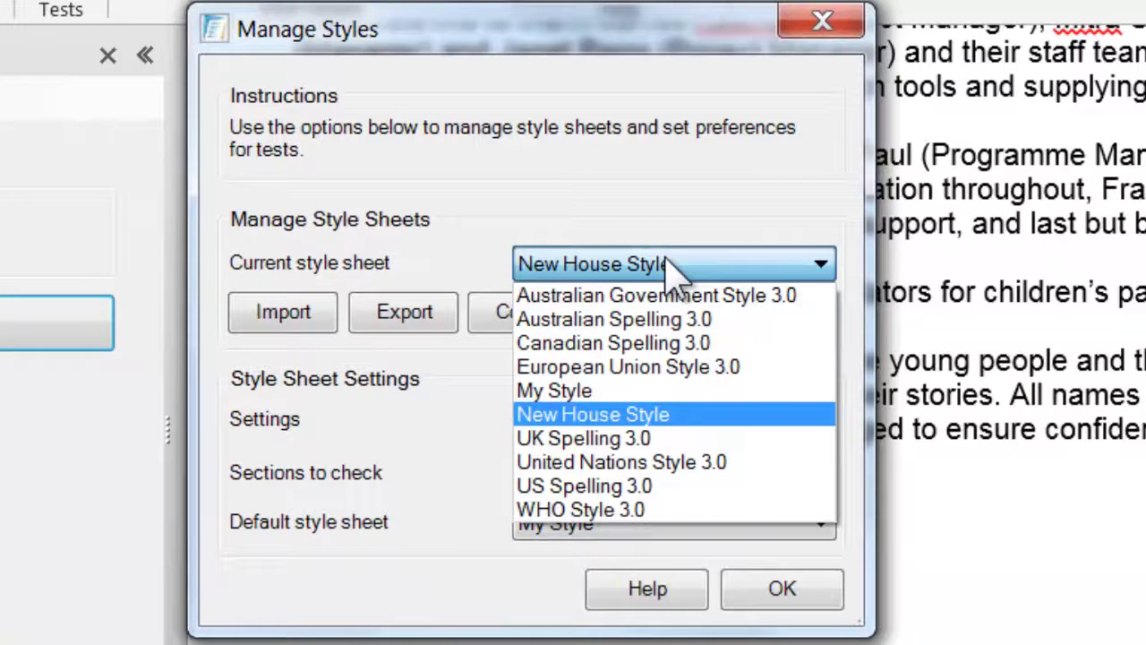
pyautogui.click(626, 486)
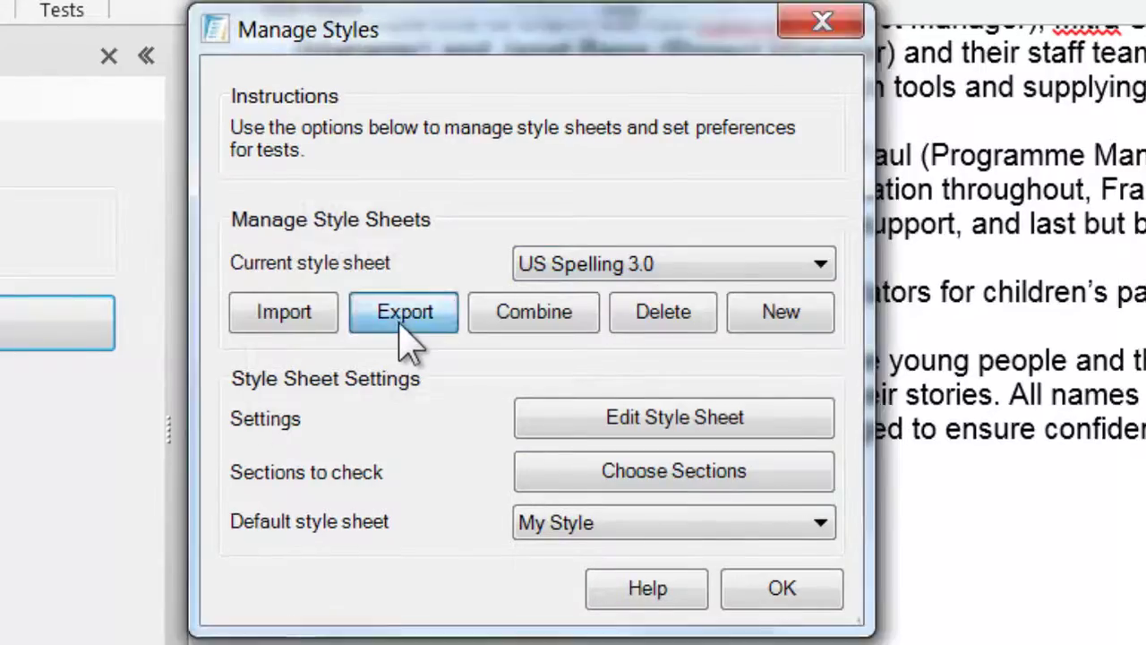
# Step: Export US Spelling 3.0 as an editable file, saved as US Spelling 3.0.pft
pyautogui.click(399, 321)
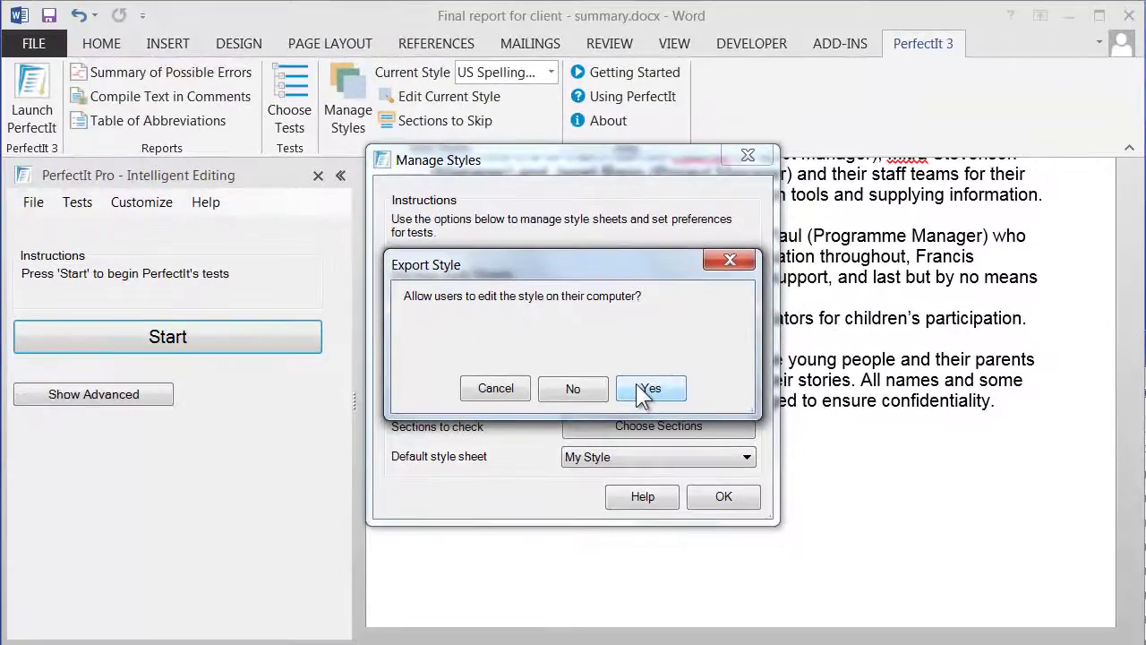
pyautogui.click(637, 385)
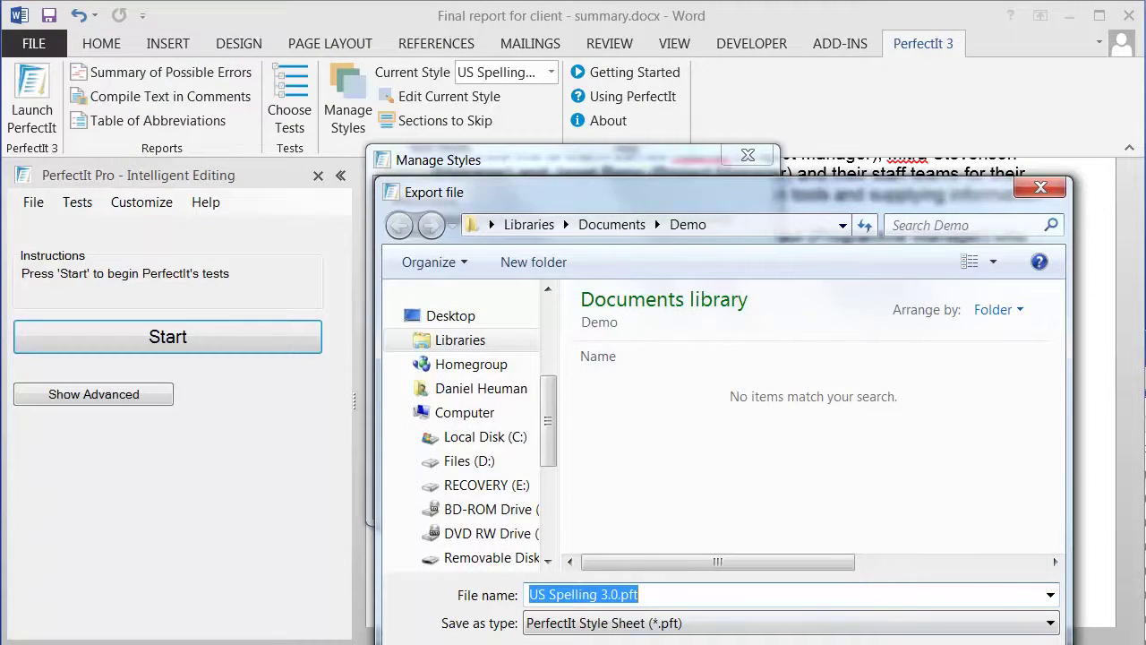
pyautogui.click(640, 595)
pyautogui.press('Return')
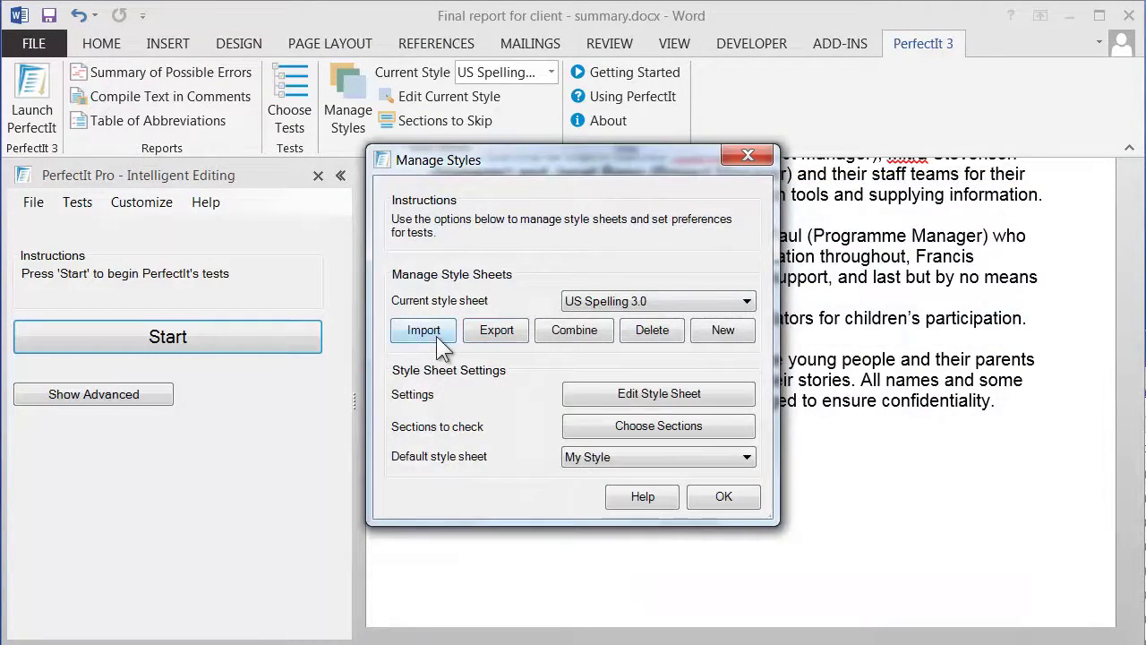
# Step: Import US Spelling 3.0.pft as a new style sheet named 'US House Style'
pyautogui.click(435, 335)
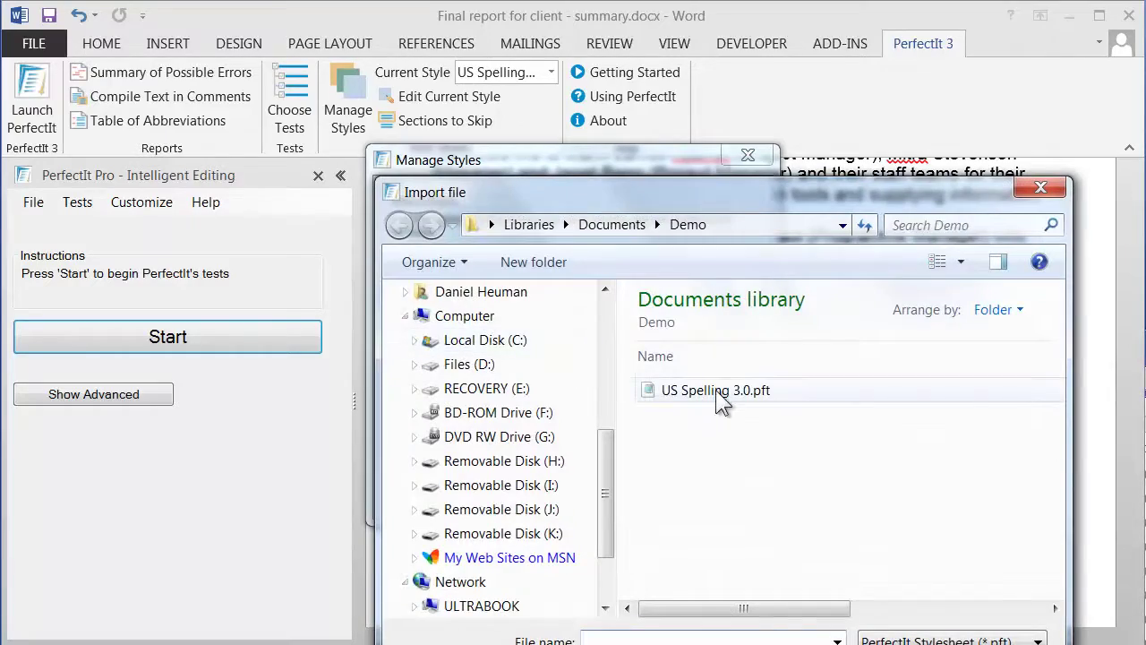
pyautogui.doubleClick(721, 393)
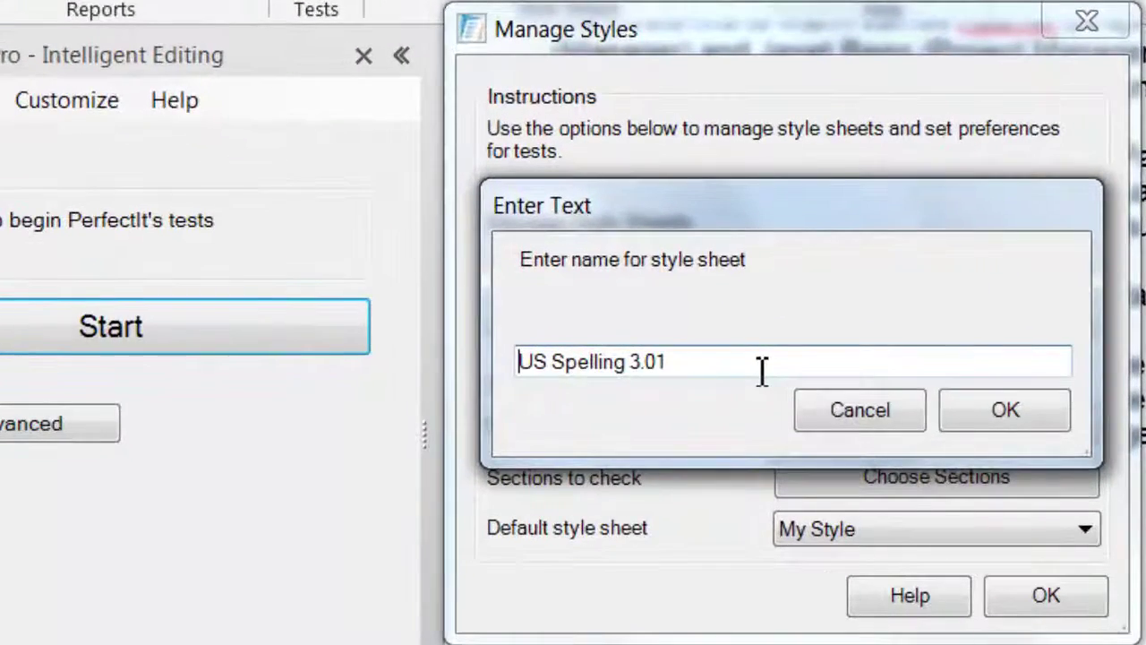
pyautogui.click(750, 359)
pyautogui.moveTo(750, 359); pyautogui.dragTo(417, 366)
pyautogui.write('US ')
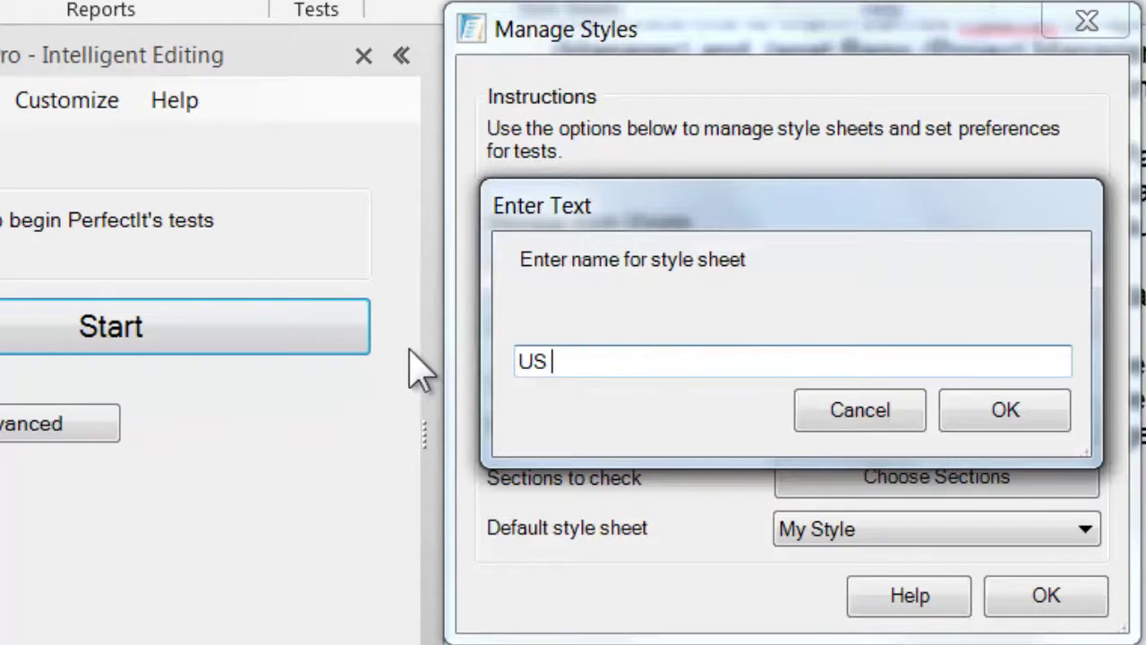
pyautogui.write('House Style')
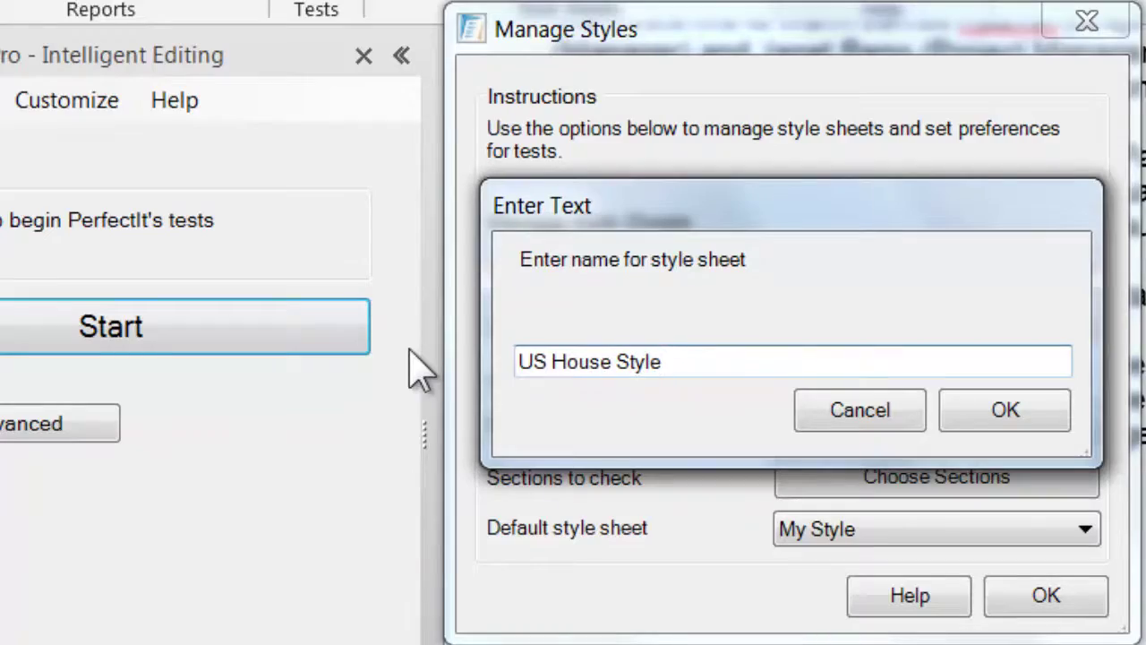
pyautogui.click(970, 399)
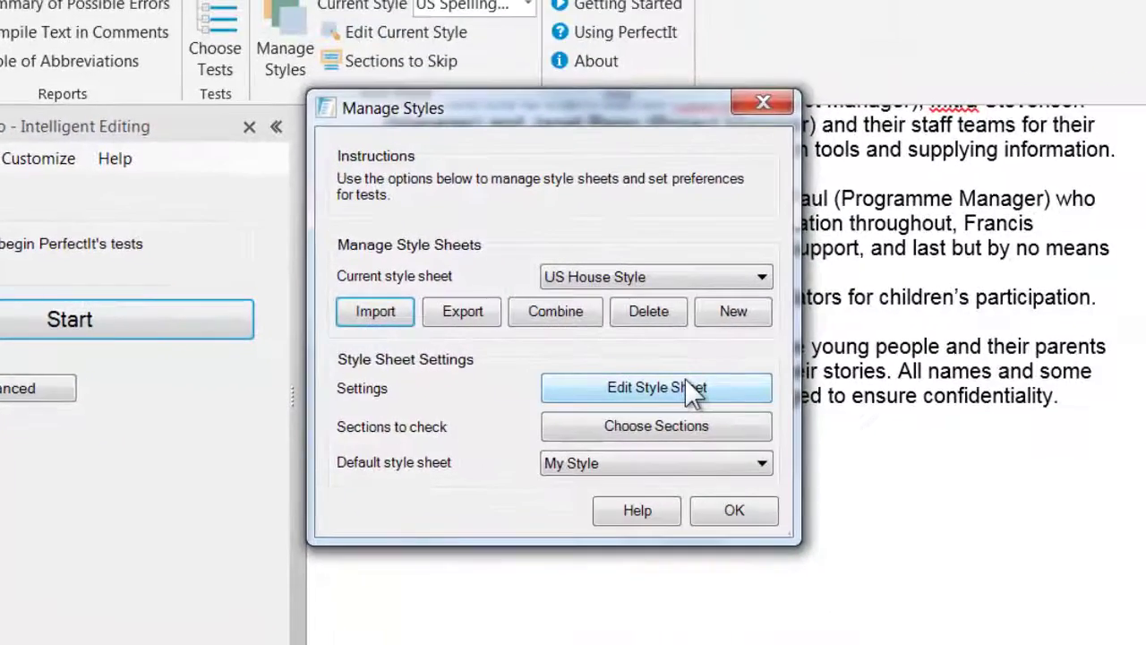
# Step: Review the US House Style spelling variations in the editor, then close it unchanged
pyautogui.click(981, 419)
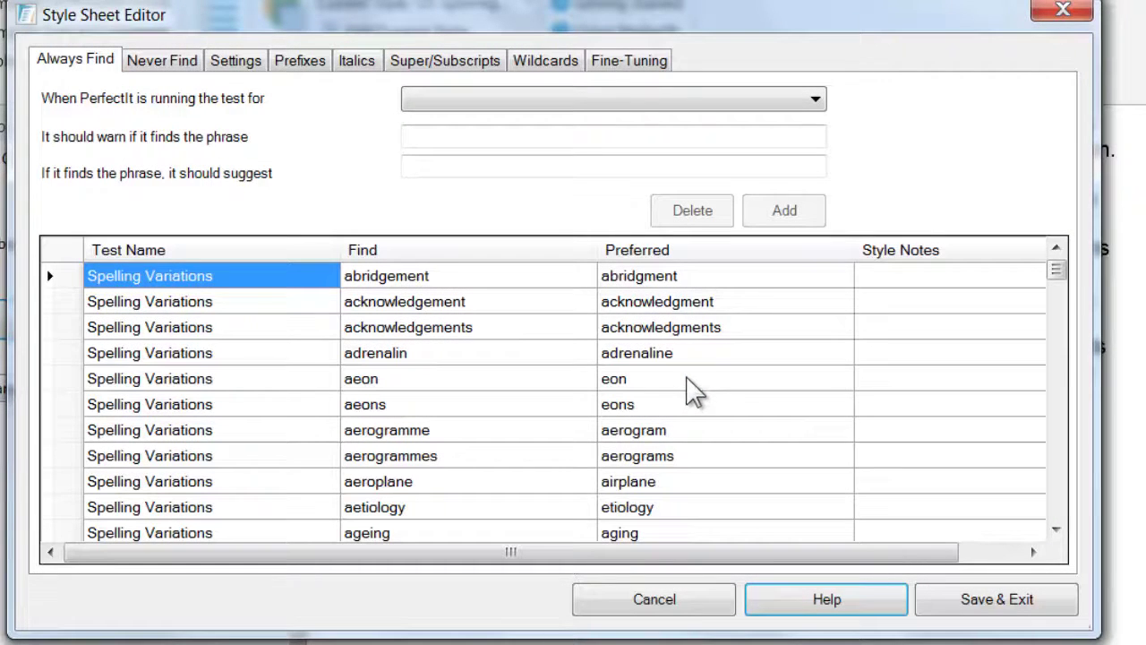
pyautogui.moveTo(1062, 285); pyautogui.dragTo(1068, 338)
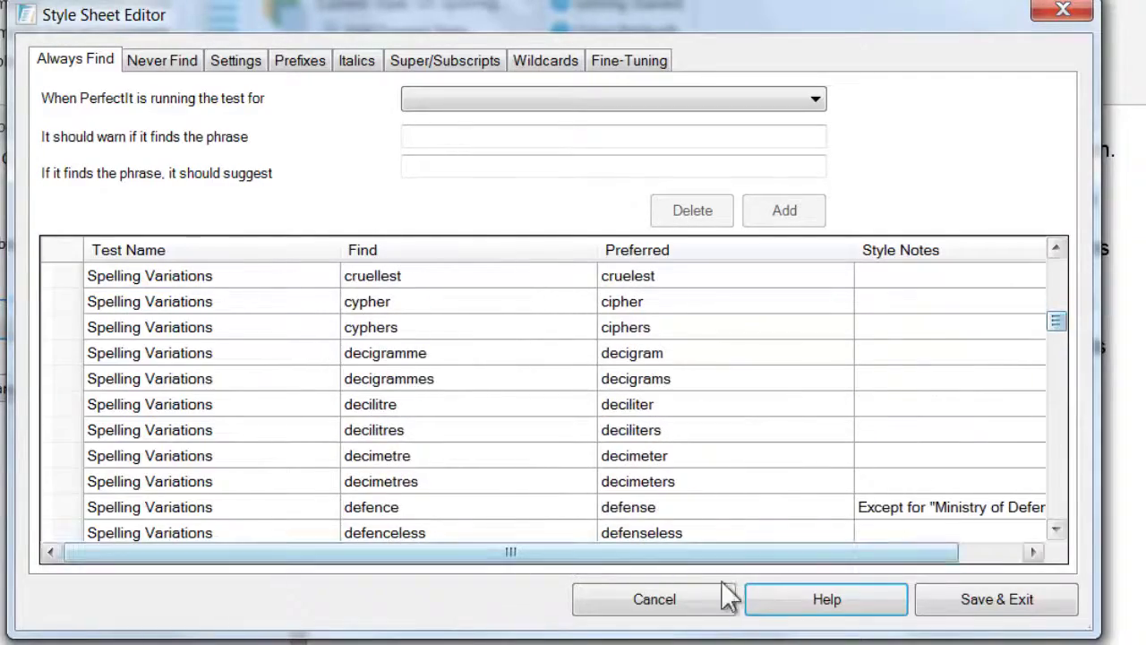
pyautogui.click(694, 598)
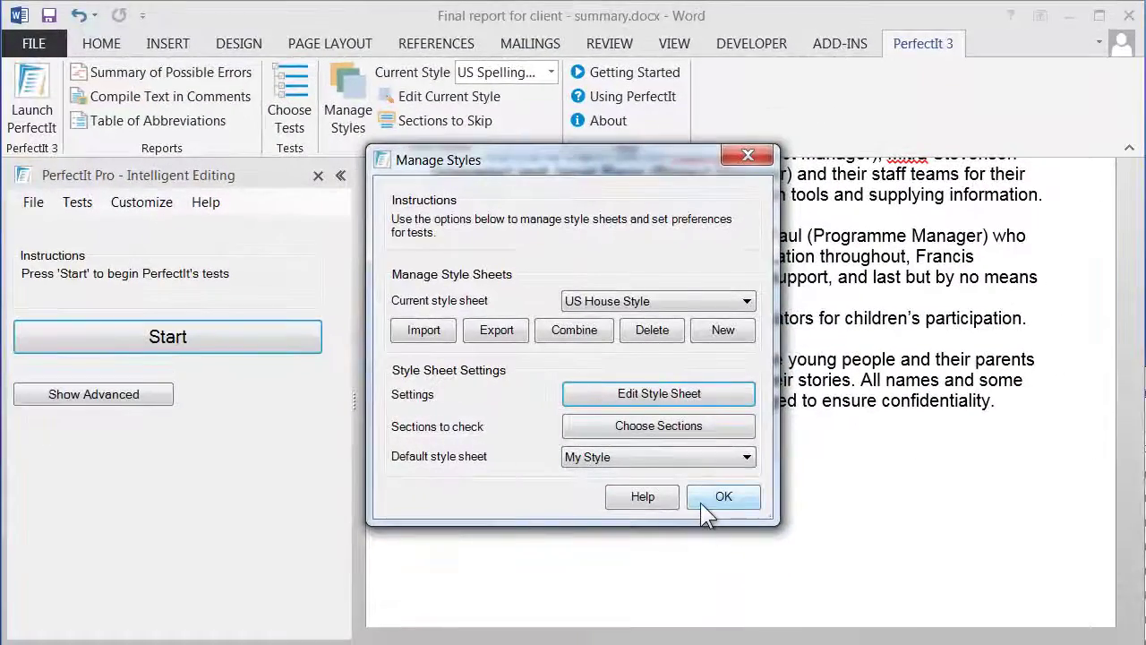
# Step: Start checking the report with US House Style and advance to the Spelling Variations test
pyautogui.click(702, 502)
pyautogui.click(213, 338)
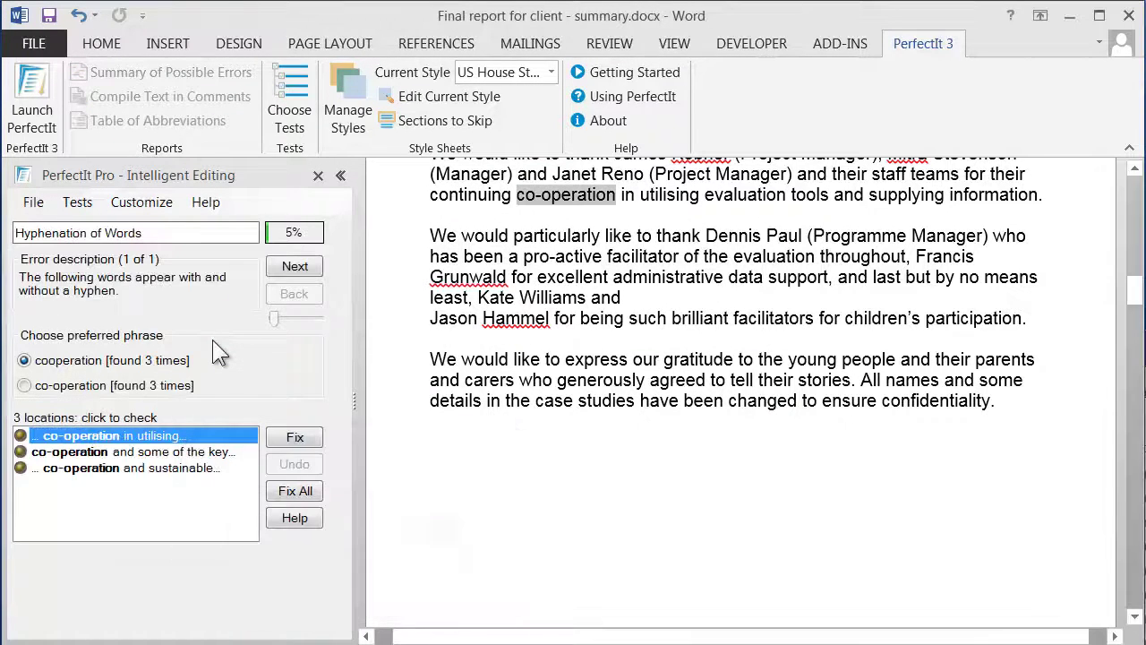
pyautogui.click(294, 267)
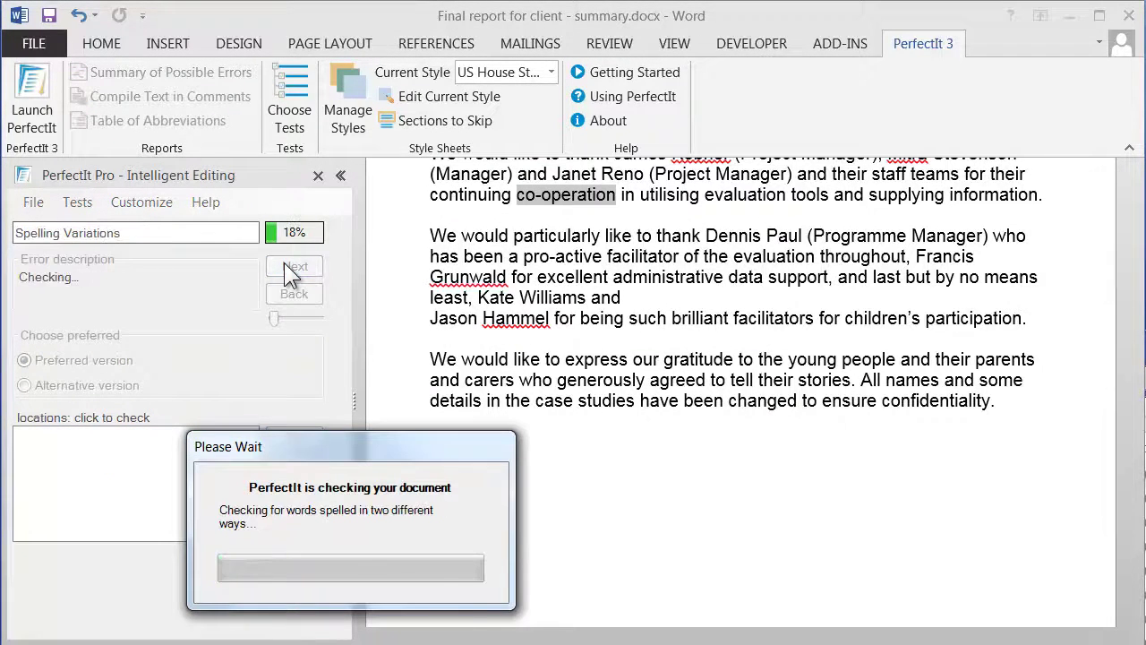